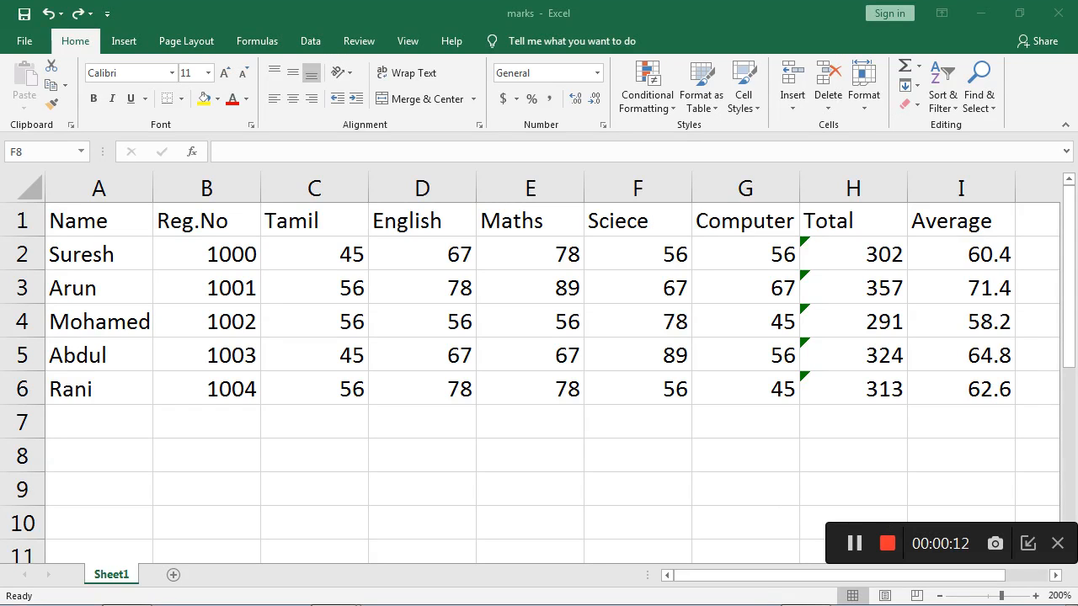
{"action": "left_click", "coordinate": [637, 455]}
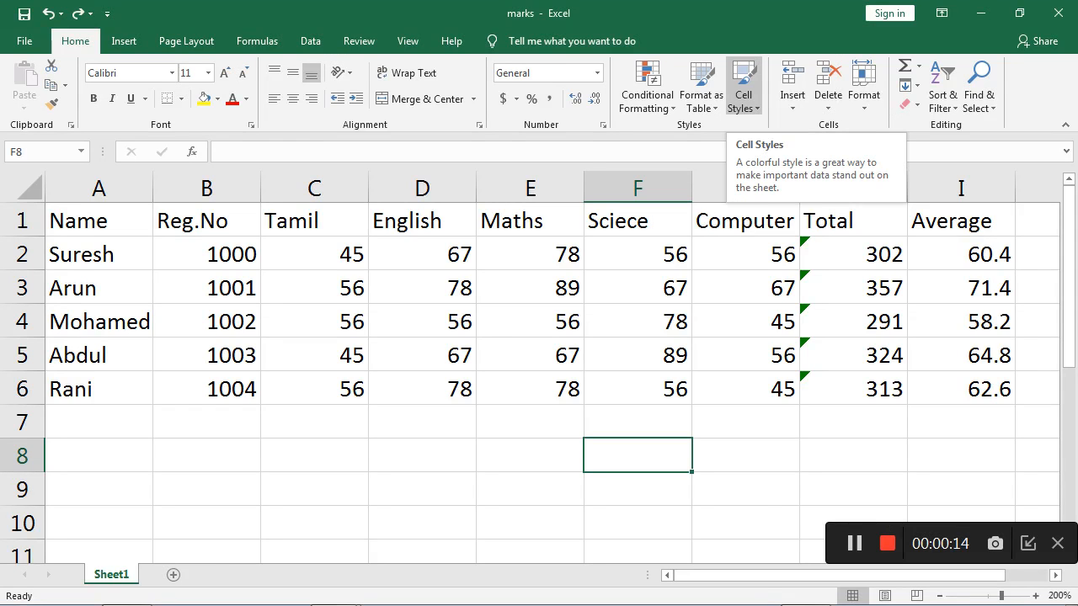
{"action": "left_click", "coordinate": [744, 85]}
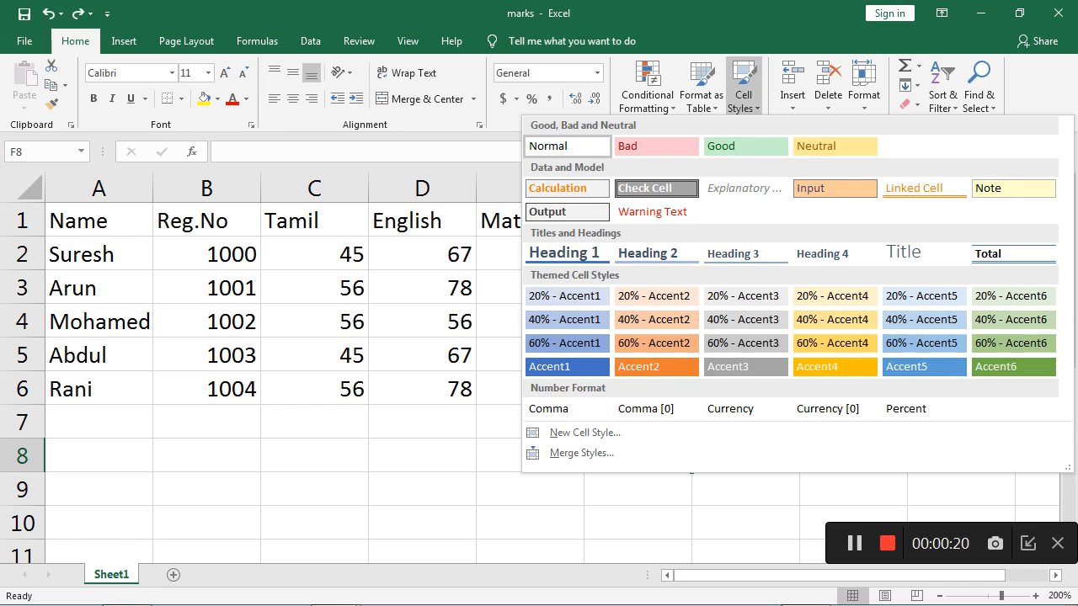
{"action": "key", "text": "Escape"}
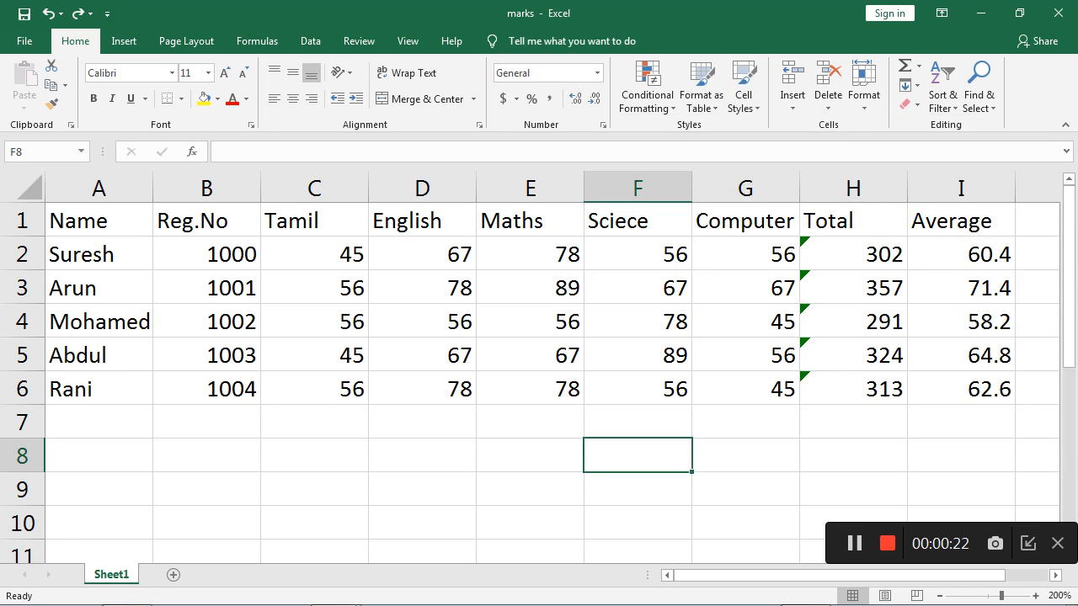
Apply the Heading 1 cell style to the header row A1:I1.
{"action": "left_click_drag", "start_coordinate": [99, 221], "coordinate": [745, 220]}
{"action": "left_click", "coordinate": [853, 220]}
{"action": "left_click_drag", "start_coordinate": [98, 220], "coordinate": [960, 221]}
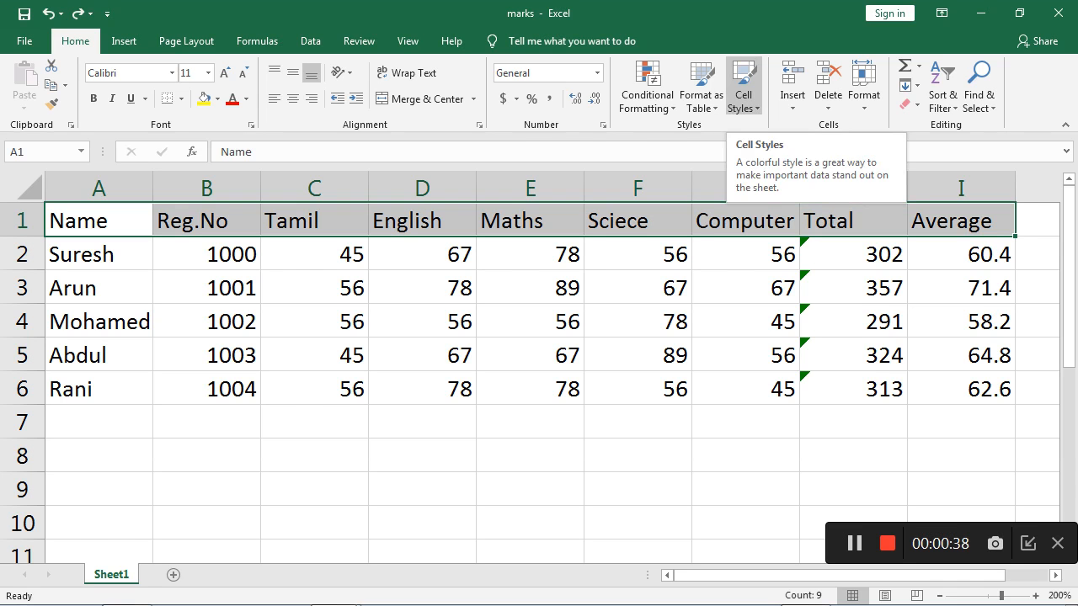
{"action": "left_click", "coordinate": [743, 88]}
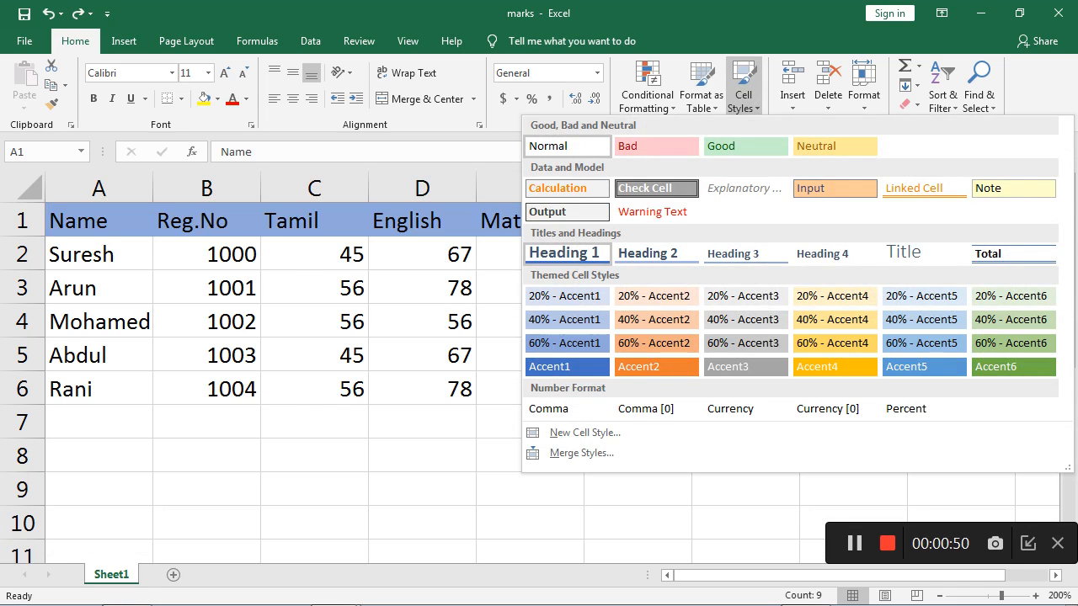
{"action": "left_click", "coordinate": [563, 252]}
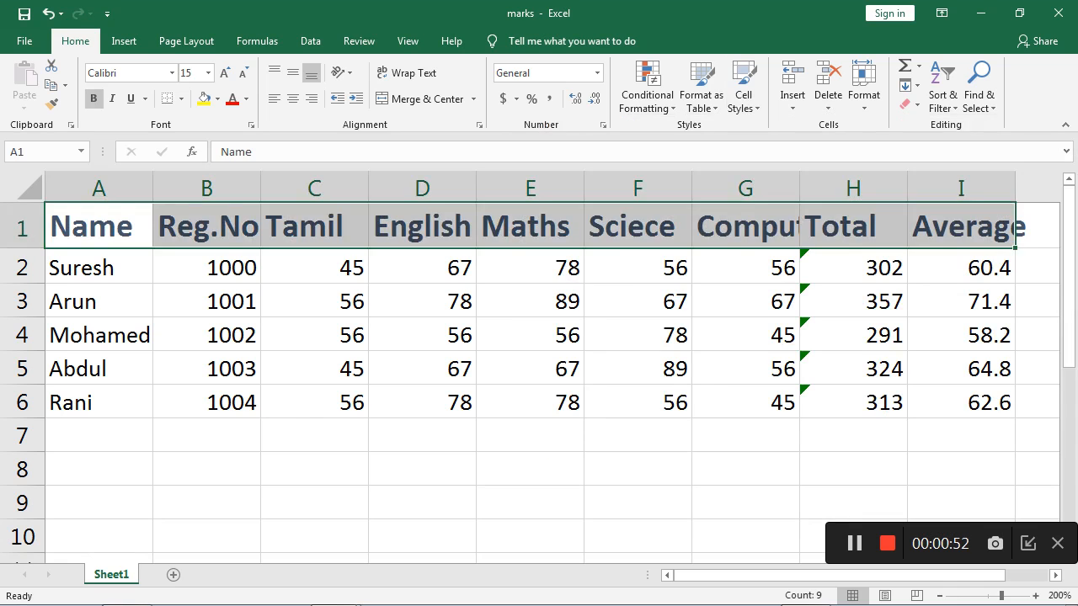
{"action": "left_click", "coordinate": [529, 468]}
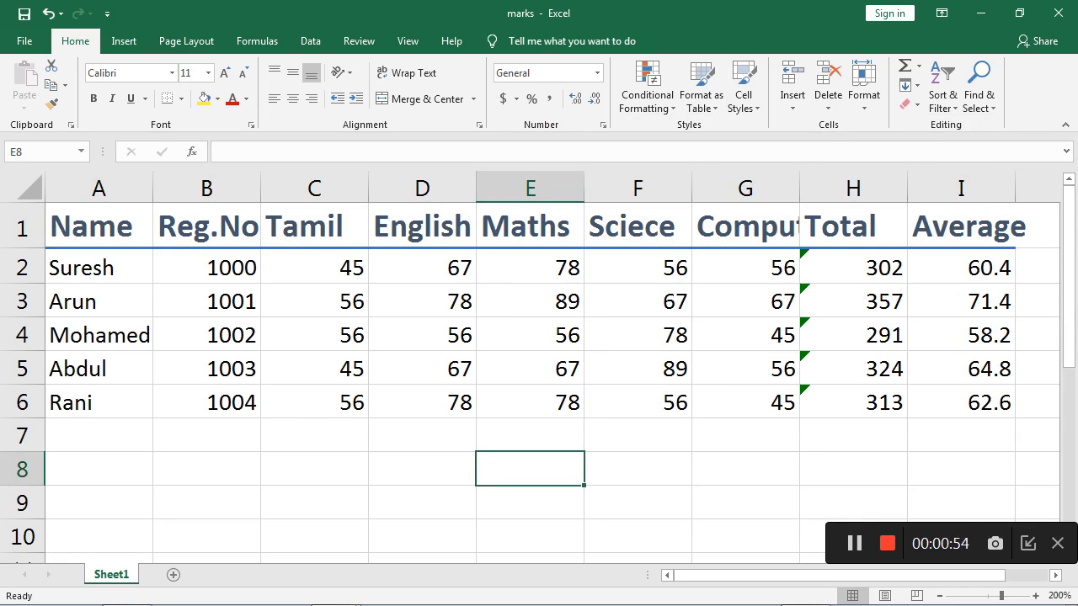
Apply the Calculation cell style to the student names in A2:A6.
{"action": "left_click_drag", "start_coordinate": [98, 268], "coordinate": [99, 402]}
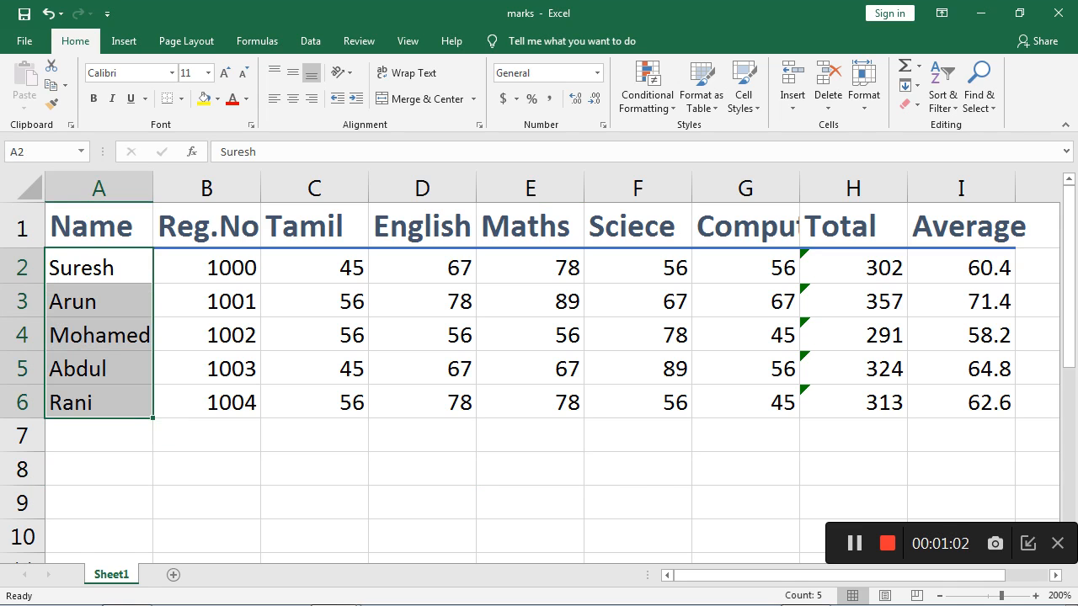
{"action": "left_click", "coordinate": [742, 94]}
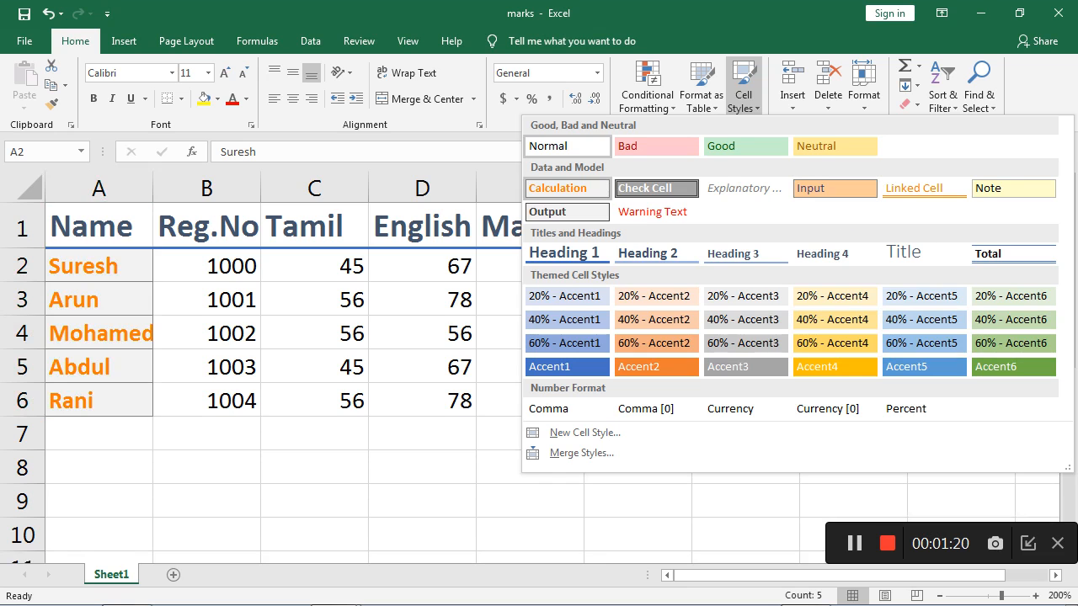
{"action": "left_click", "coordinate": [562, 194]}
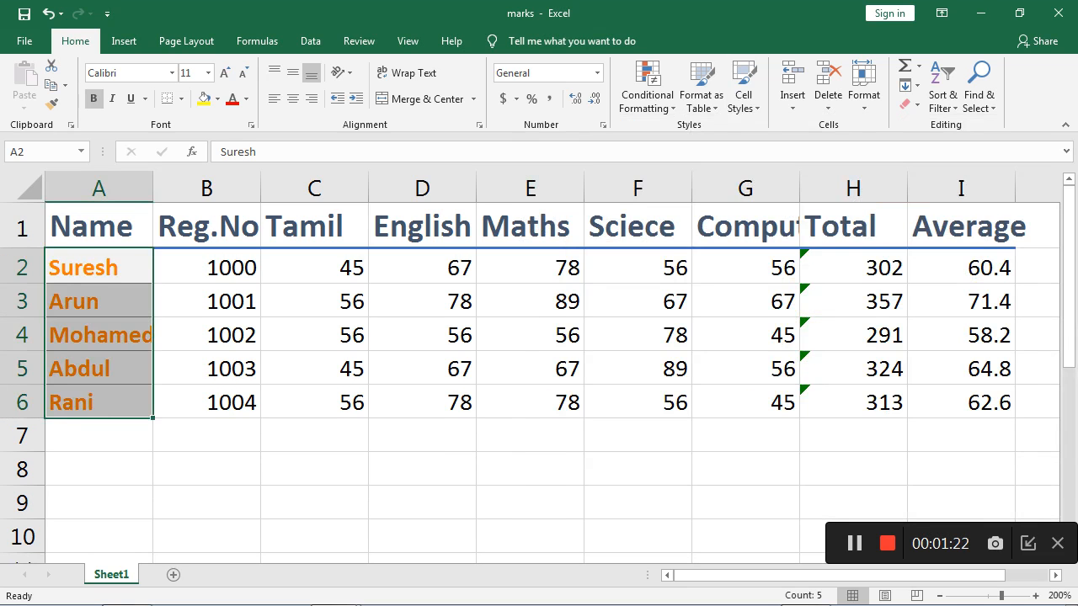
{"action": "left_click", "coordinate": [421, 468]}
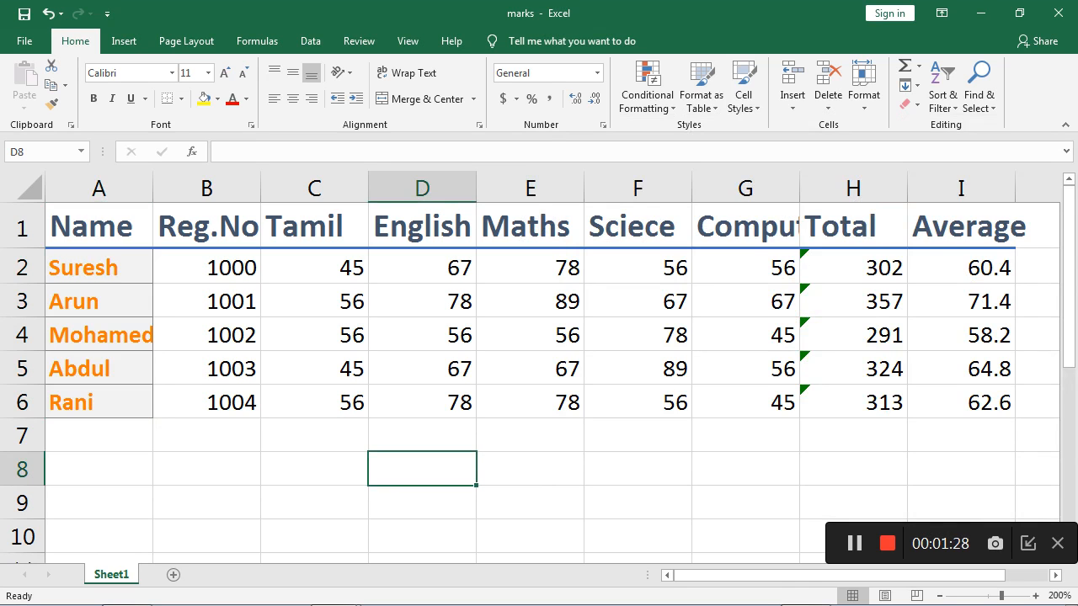
Apply the 60% - Accent2 cell style to the registration numbers in B2:B6.
{"action": "left_click_drag", "start_coordinate": [207, 268], "coordinate": [206, 404]}
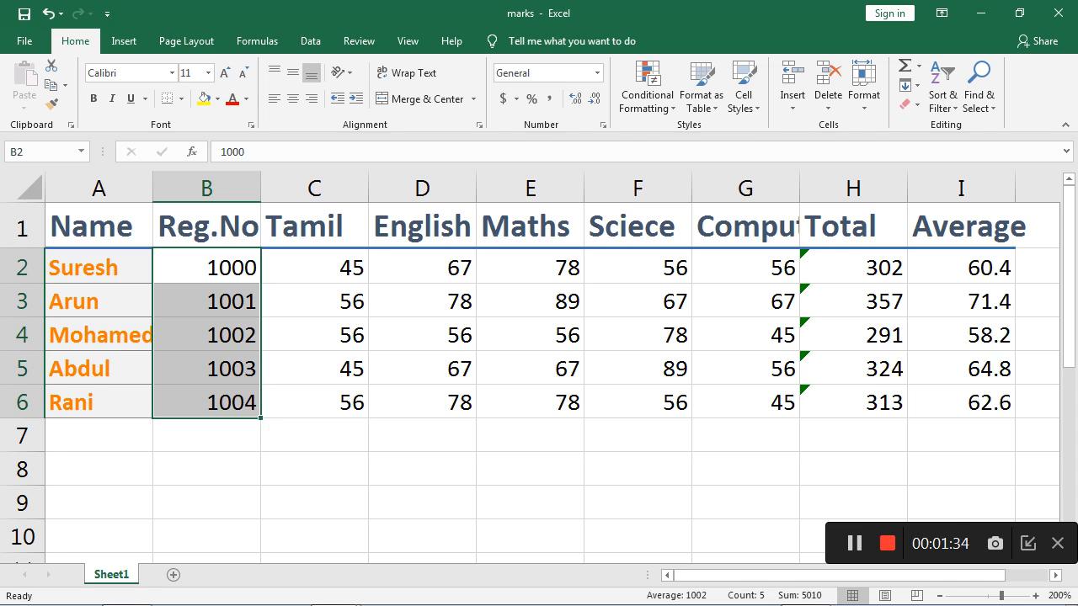
{"action": "left_click", "coordinate": [743, 88]}
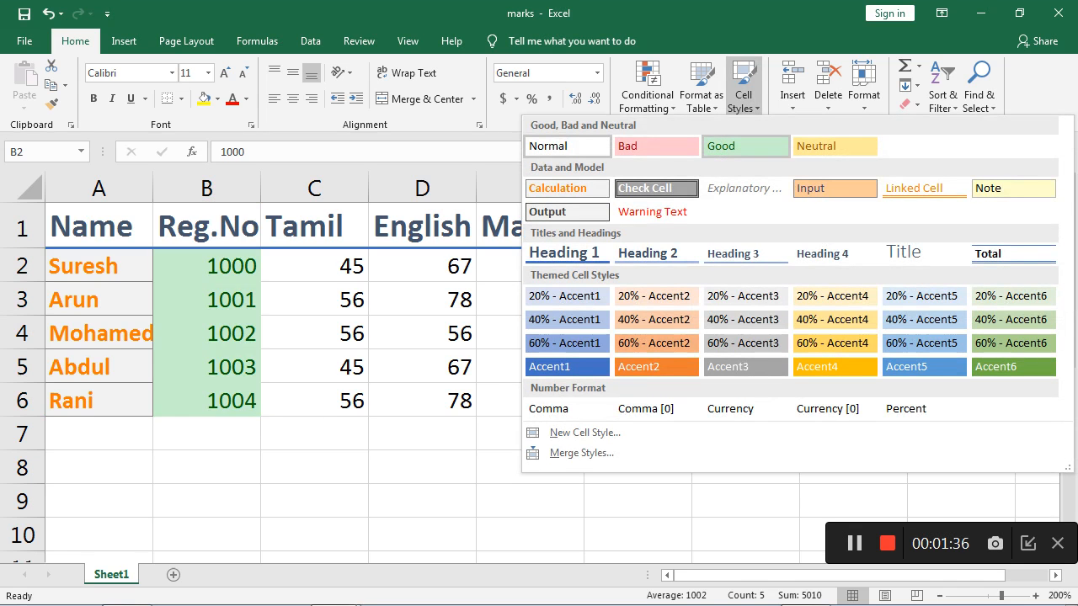
{"action": "left_click", "coordinate": [656, 343]}
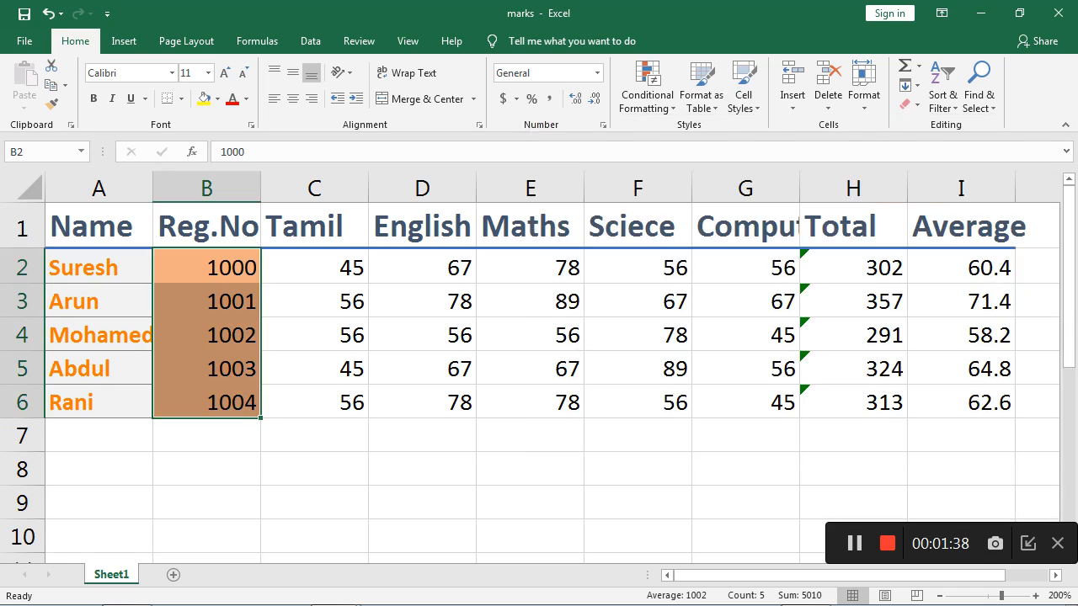
{"action": "left_click", "coordinate": [637, 435]}
Apply the Accent5 cell style to the subject marks in C2:G6.
{"action": "left_click_drag", "start_coordinate": [314, 267], "coordinate": [745, 402]}
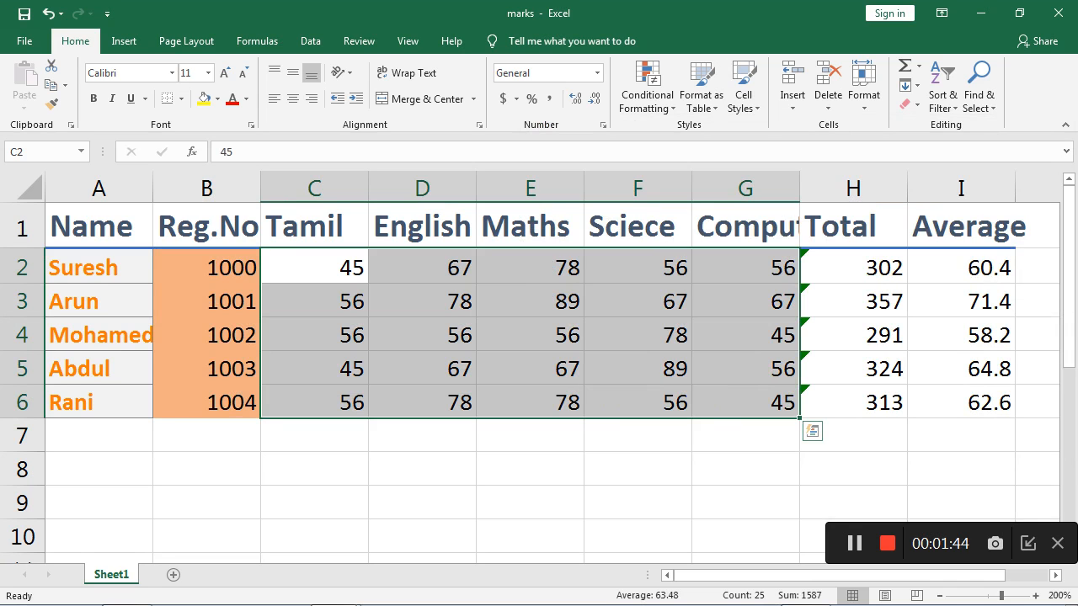
{"action": "left_click", "coordinate": [743, 93]}
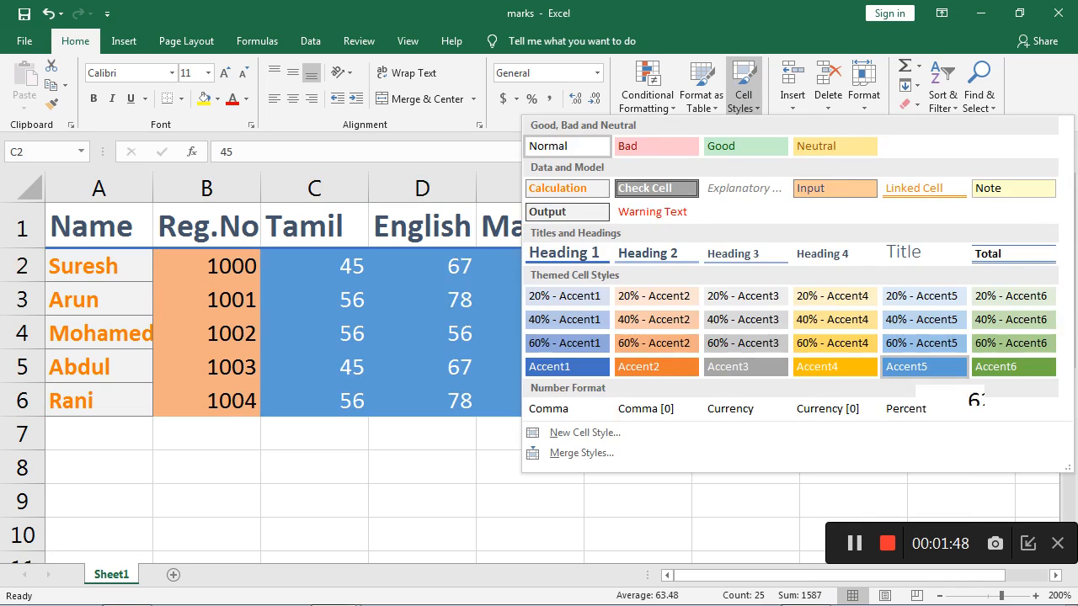
{"action": "left_click", "coordinate": [924, 367]}
{"action": "left_click", "coordinate": [637, 537]}
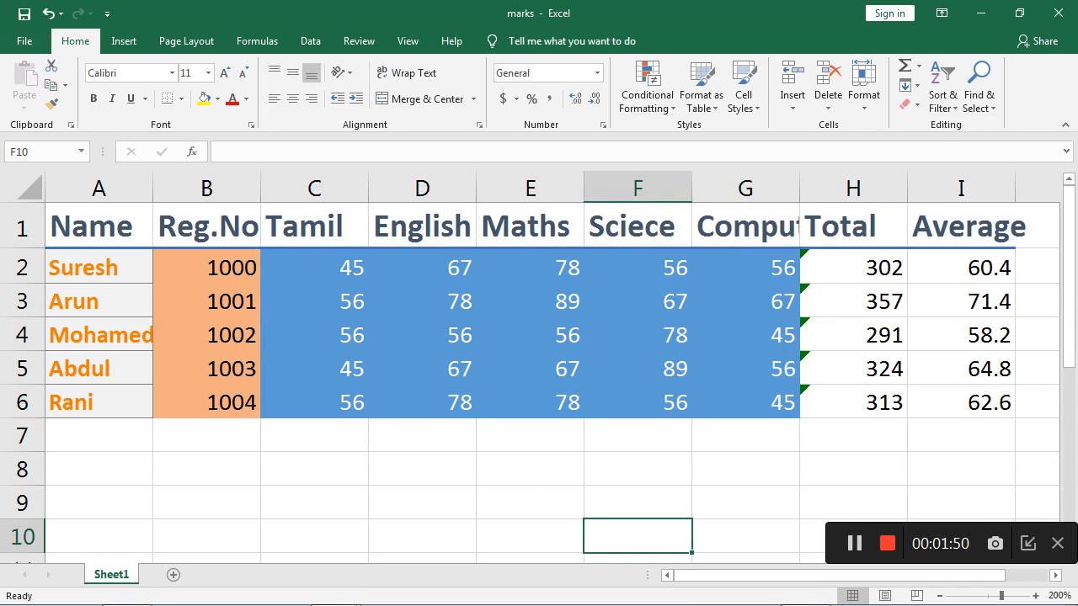
Apply the 20% - Accent3 cell style to the Total values in H2:H6.
{"action": "left_click_drag", "start_coordinate": [852, 267], "coordinate": [961, 403]}
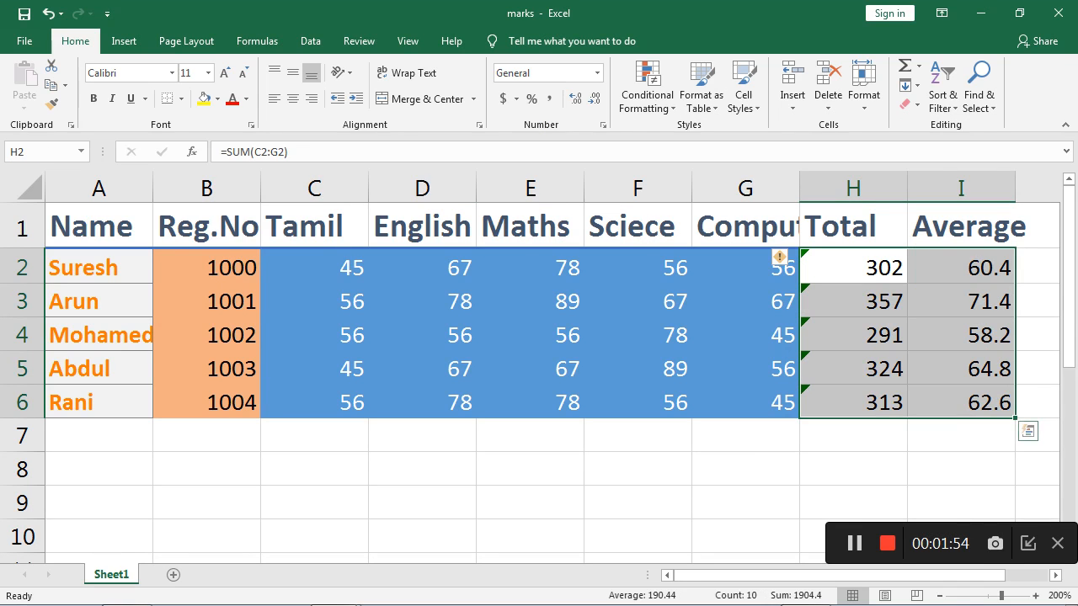
{"action": "left_click", "coordinate": [853, 469]}
{"action": "left_click_drag", "start_coordinate": [852, 267], "coordinate": [853, 402]}
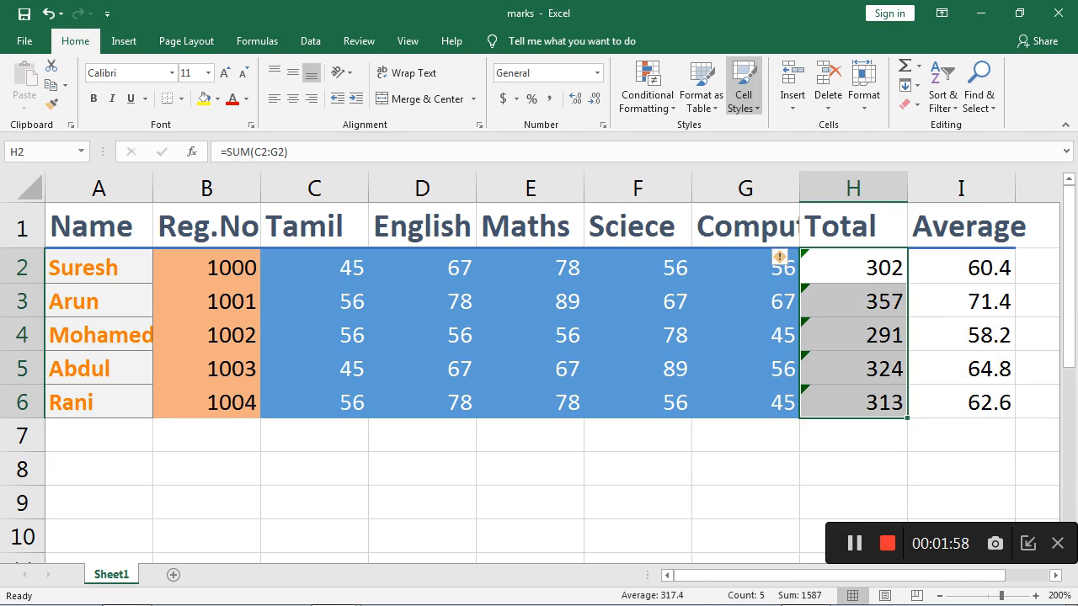
{"action": "left_click", "coordinate": [743, 84]}
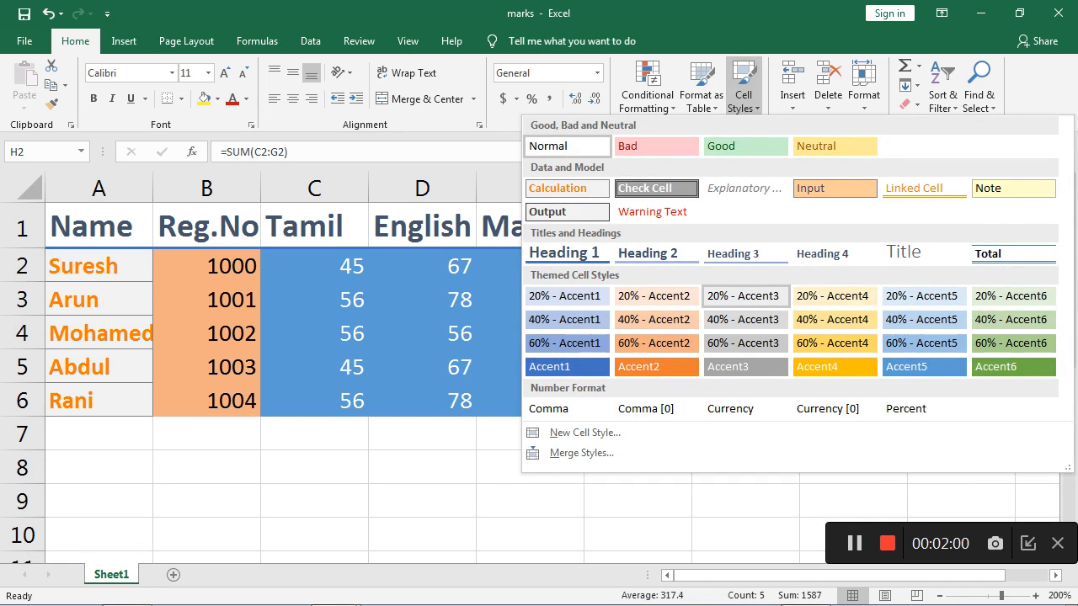
{"action": "left_click", "coordinate": [743, 296]}
{"action": "left_click", "coordinate": [745, 502]}
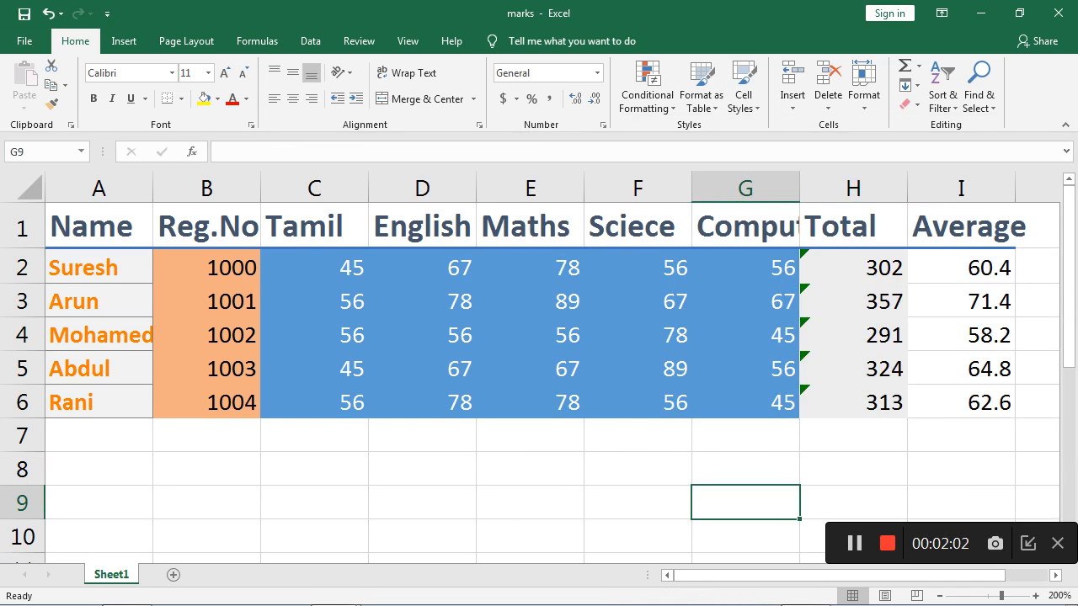
Apply the Neutral cell style to the Average values in I2:I6.
{"action": "left_click_drag", "start_coordinate": [961, 267], "coordinate": [961, 402]}
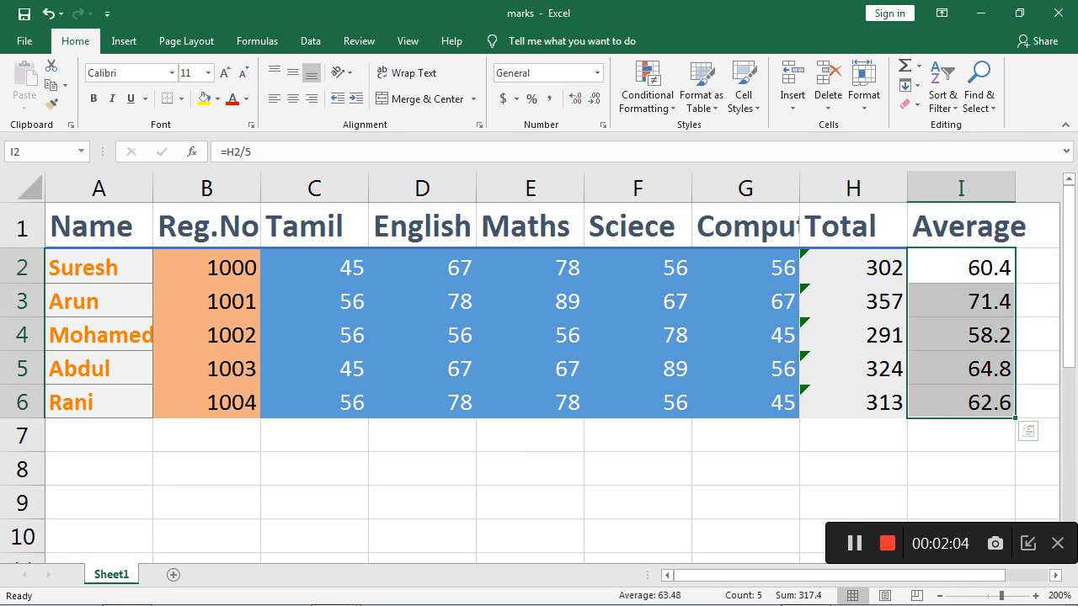
{"action": "left_click", "coordinate": [744, 88]}
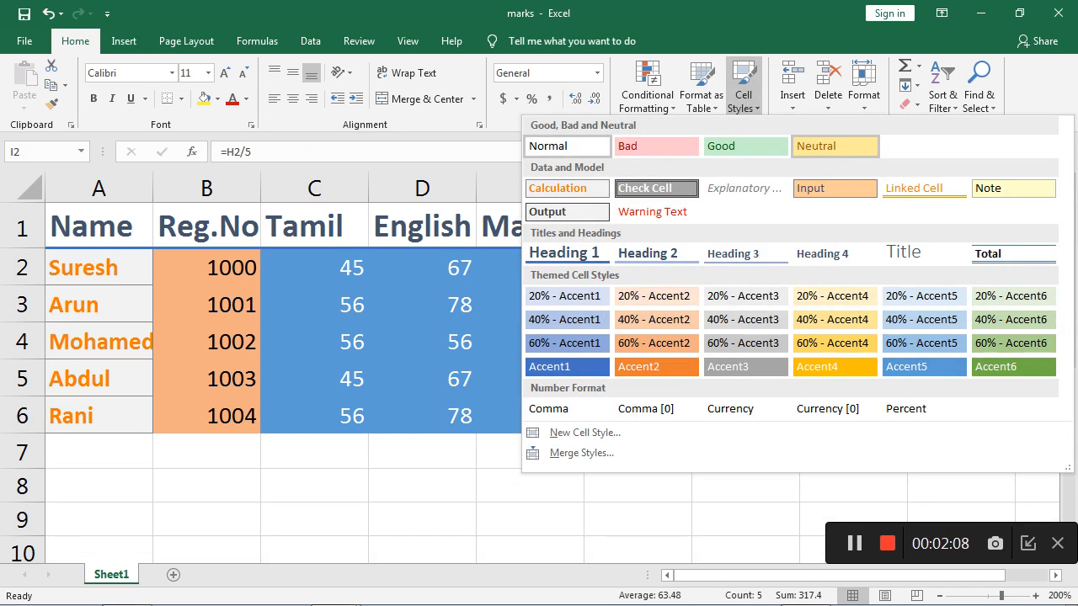
{"action": "left_click", "coordinate": [833, 146]}
{"action": "left_click", "coordinate": [745, 469]}
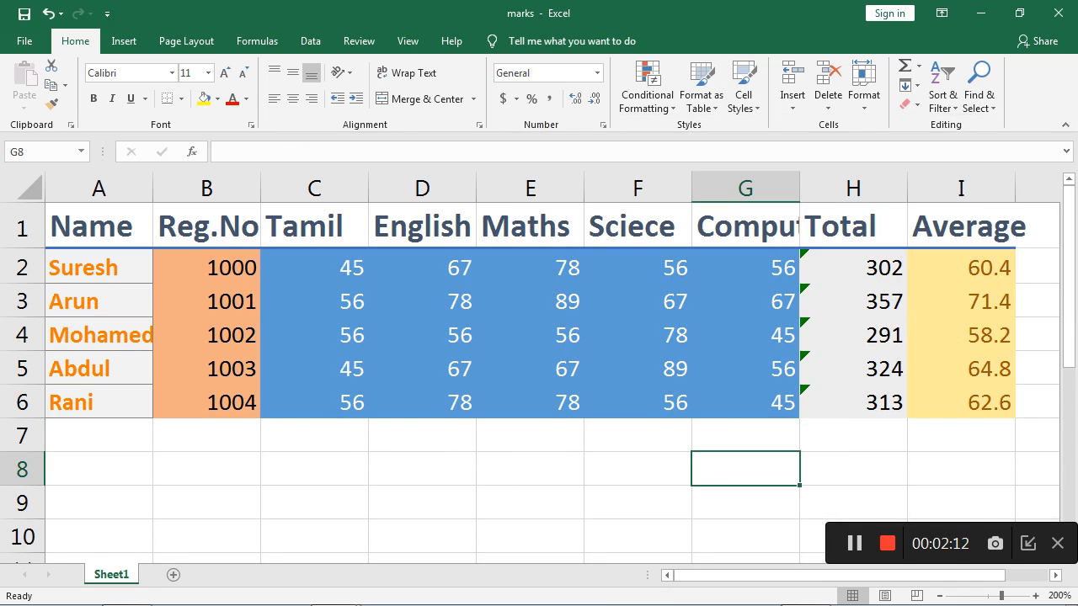
Start a new custom cell style and name it "nice".
{"action": "left_click", "coordinate": [743, 92]}
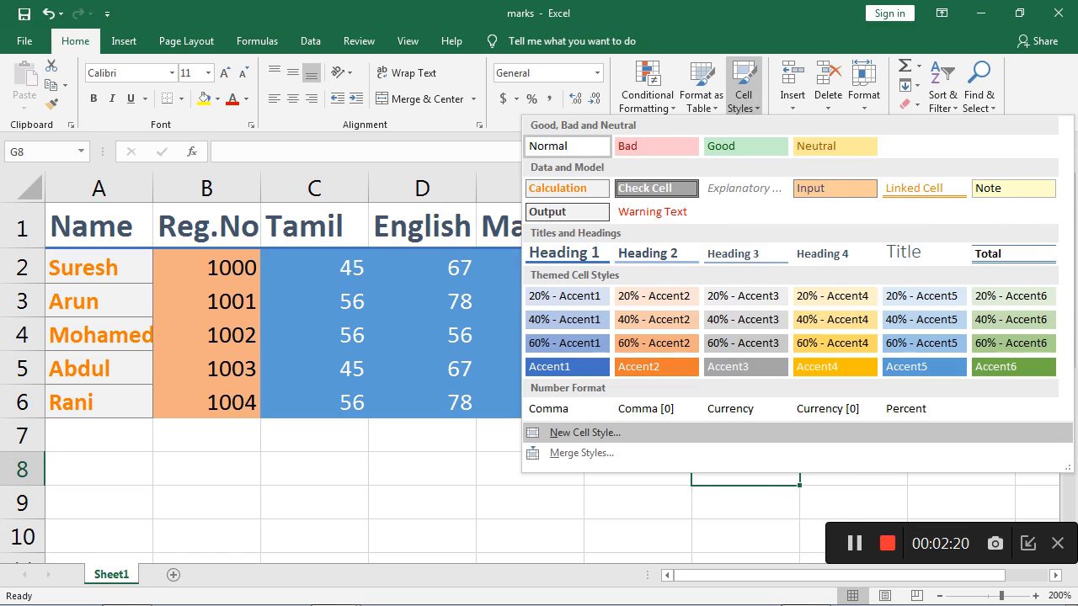
{"action": "left_click", "coordinate": [585, 432]}
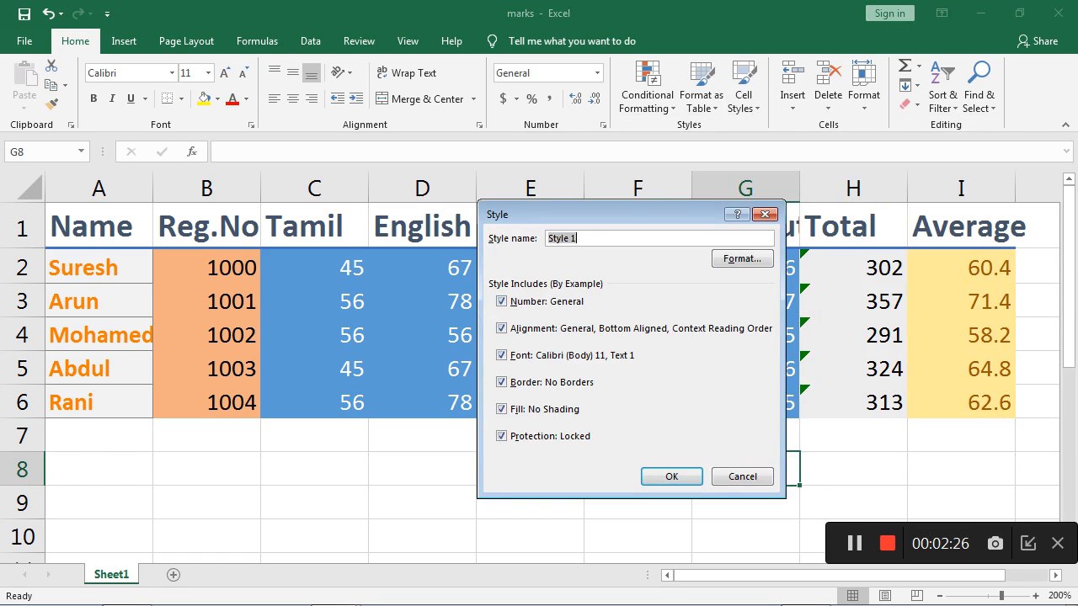
{"action": "type", "text": "nice"}
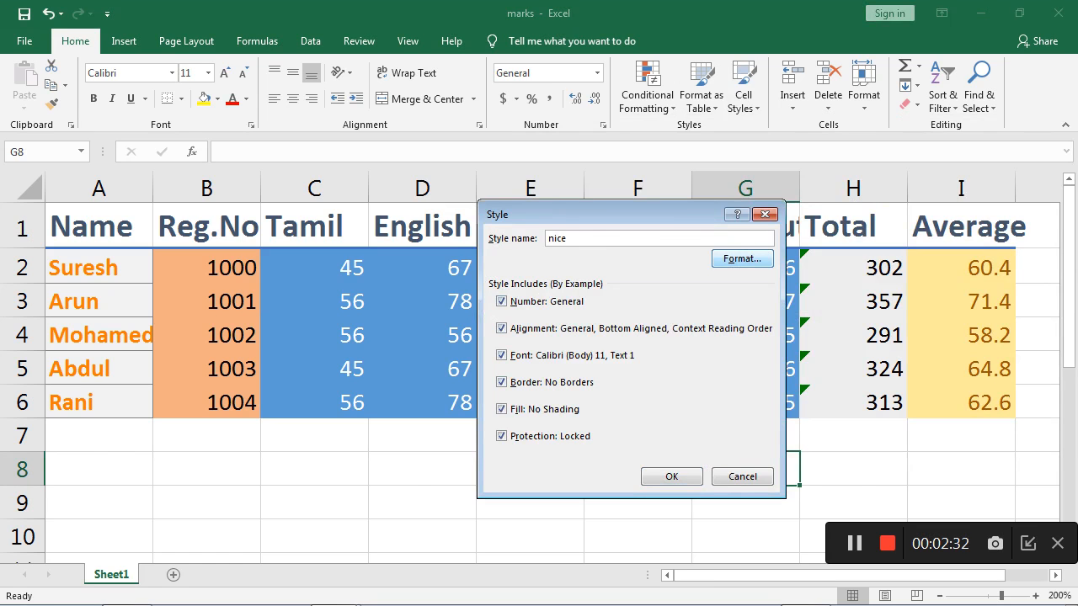
Set the new style's font to Algerian, Bold Italic, size 20.
{"action": "left_click", "coordinate": [742, 258]}
{"action": "left_click", "coordinate": [446, 290]}
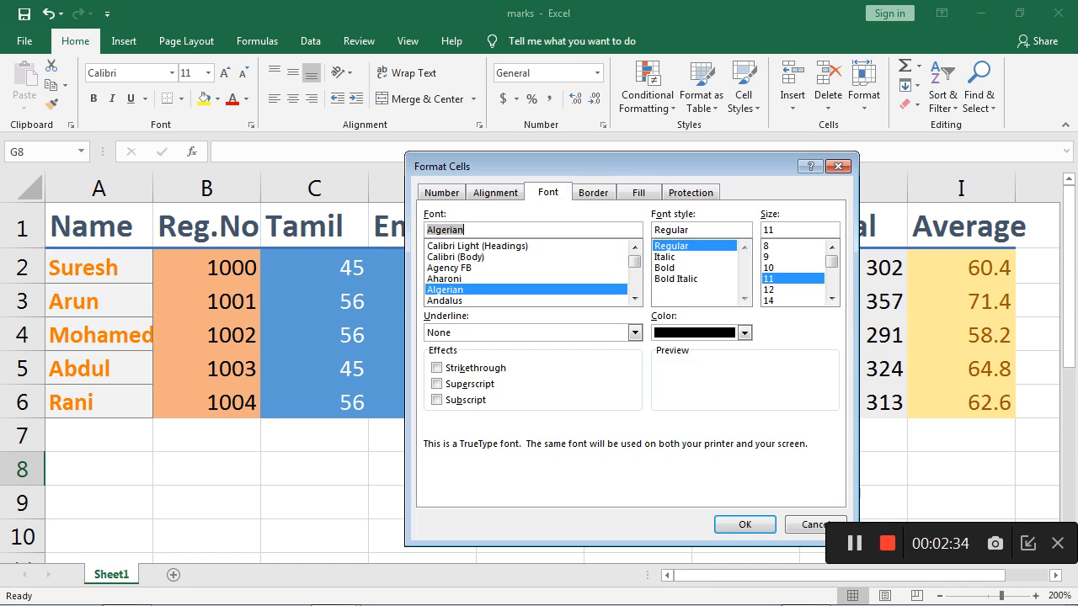
{"action": "left_click", "coordinate": [676, 279]}
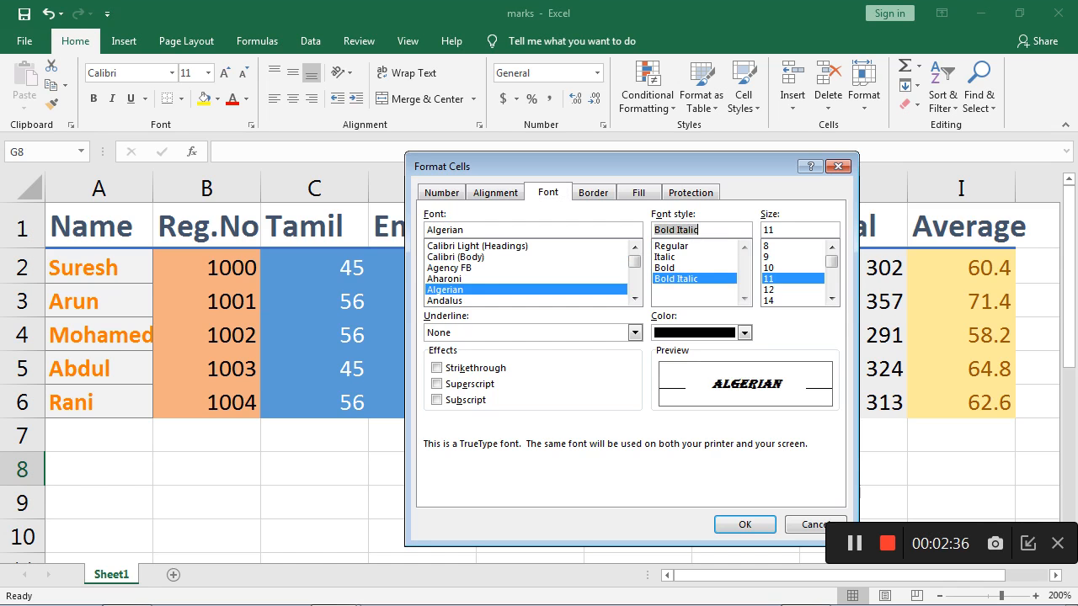
{"action": "left_click", "coordinate": [831, 299]}
{"action": "left_click", "coordinate": [832, 299]}
{"action": "left_click", "coordinate": [832, 299]}
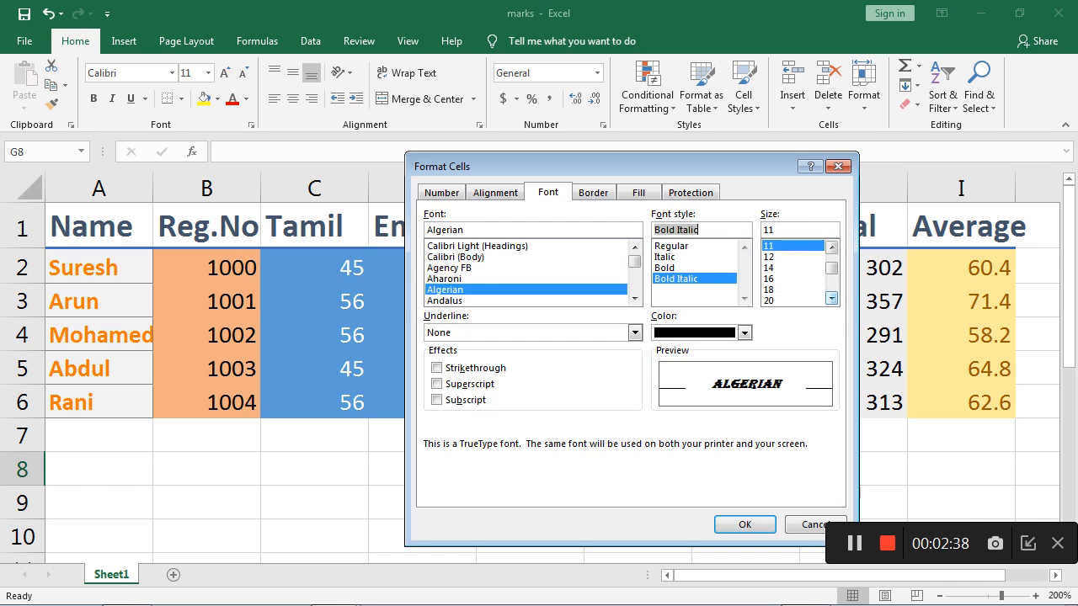
{"action": "left_click", "coordinate": [769, 301]}
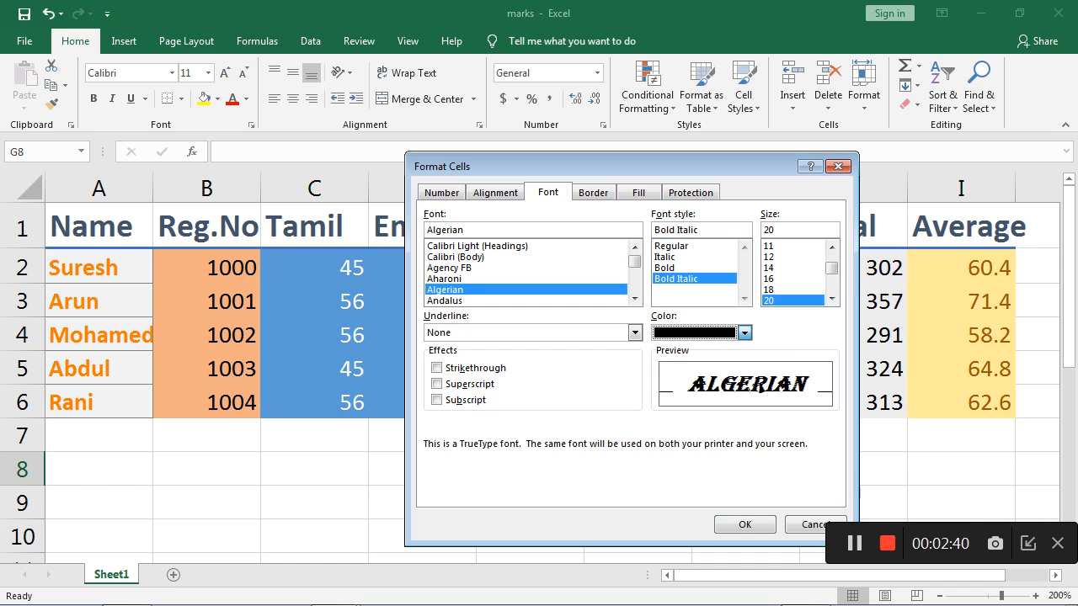
Give the style's font a standard red color and strikethrough, and save the new cell style.
{"action": "left_click", "coordinate": [744, 332]}
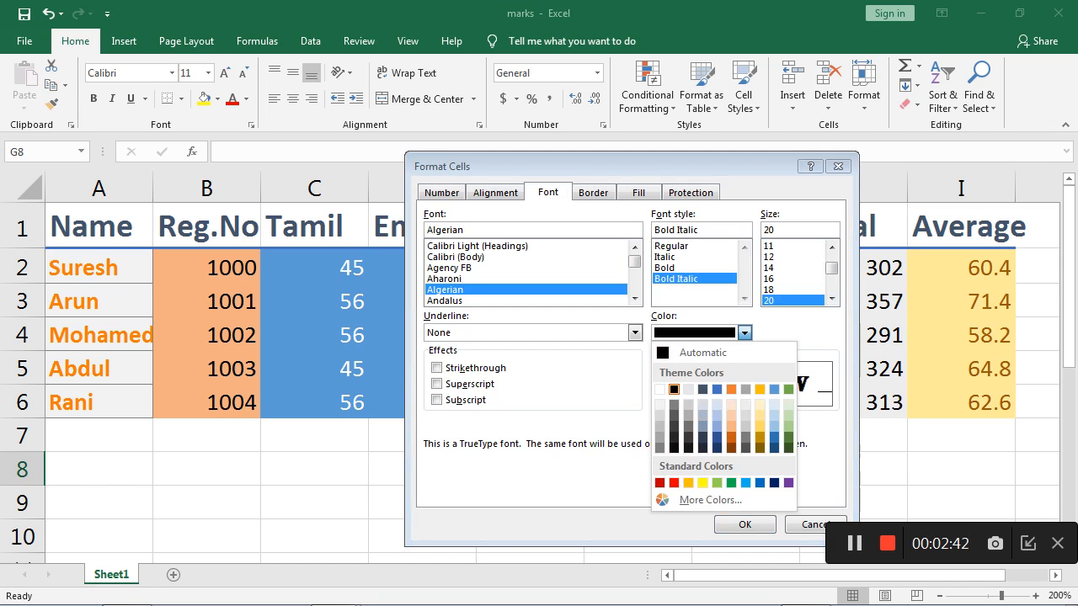
{"action": "left_click", "coordinate": [674, 482]}
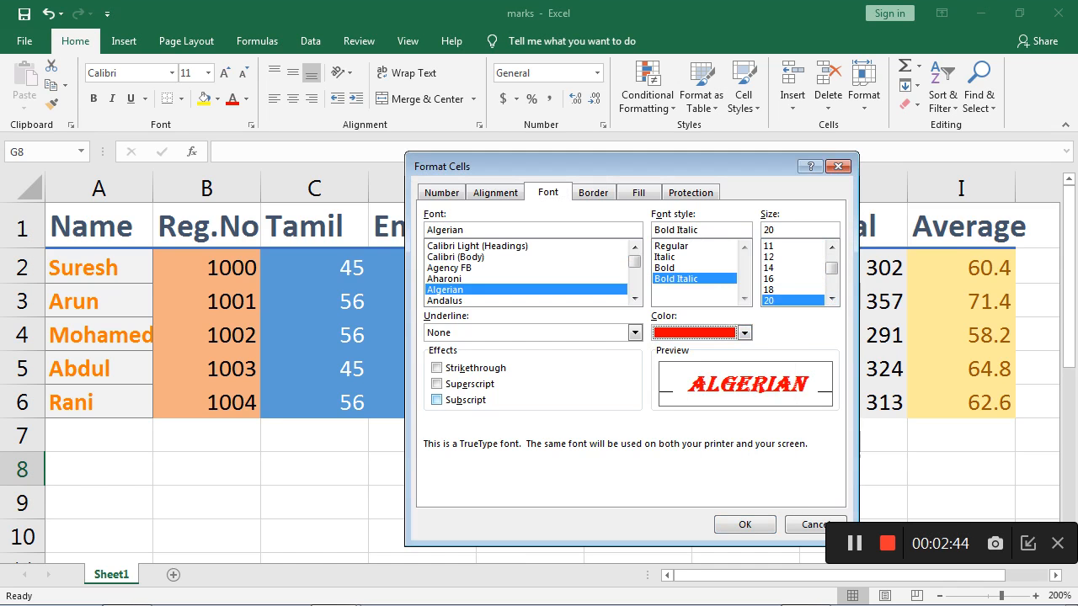
{"action": "left_click", "coordinate": [436, 368]}
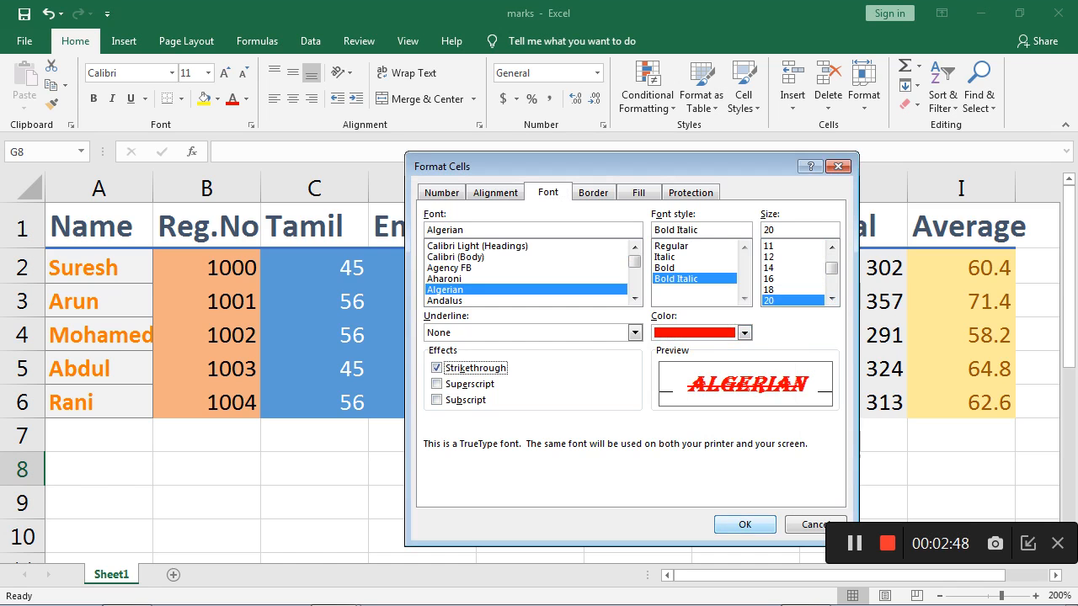
{"action": "left_click", "coordinate": [744, 525]}
{"action": "left_click", "coordinate": [671, 476]}
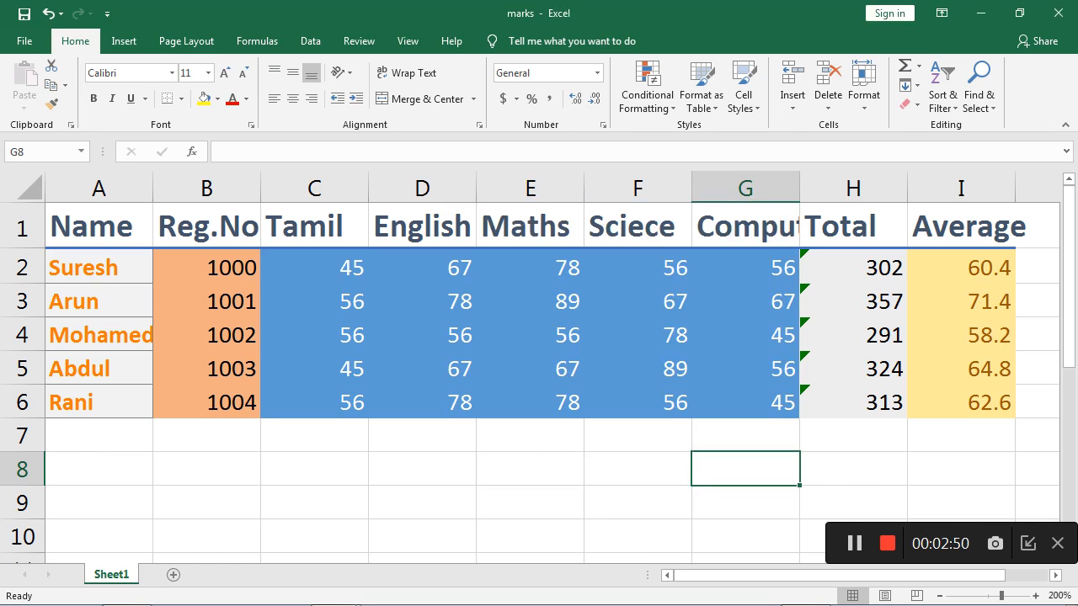
Apply the custom "nice" cell style to the subject marks in C2:G6.
{"action": "left_click", "coordinate": [530, 502]}
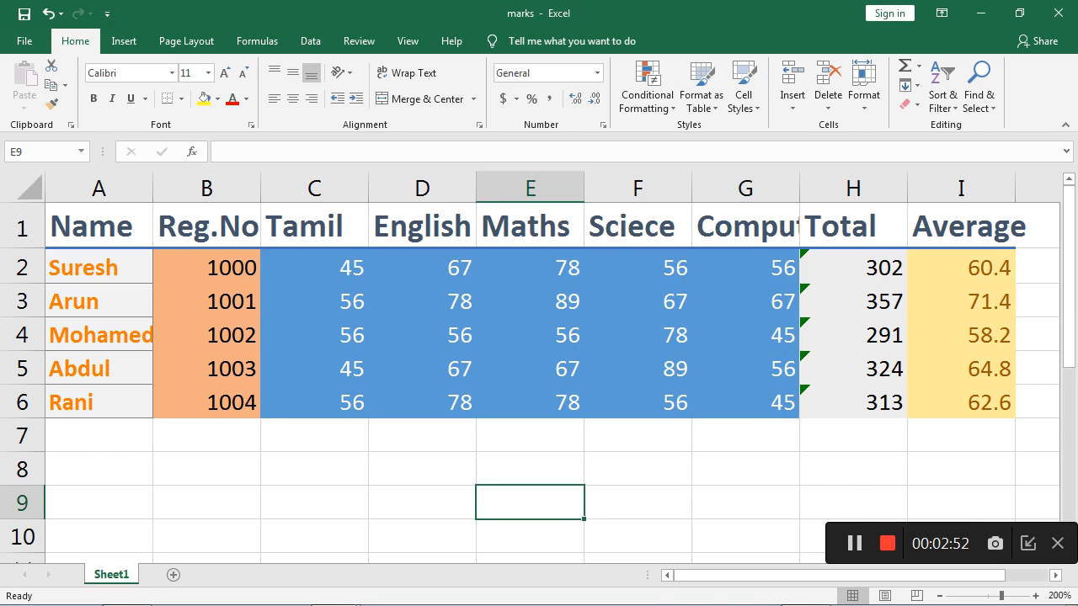
{"action": "left_click_drag", "start_coordinate": [314, 266], "coordinate": [783, 401]}
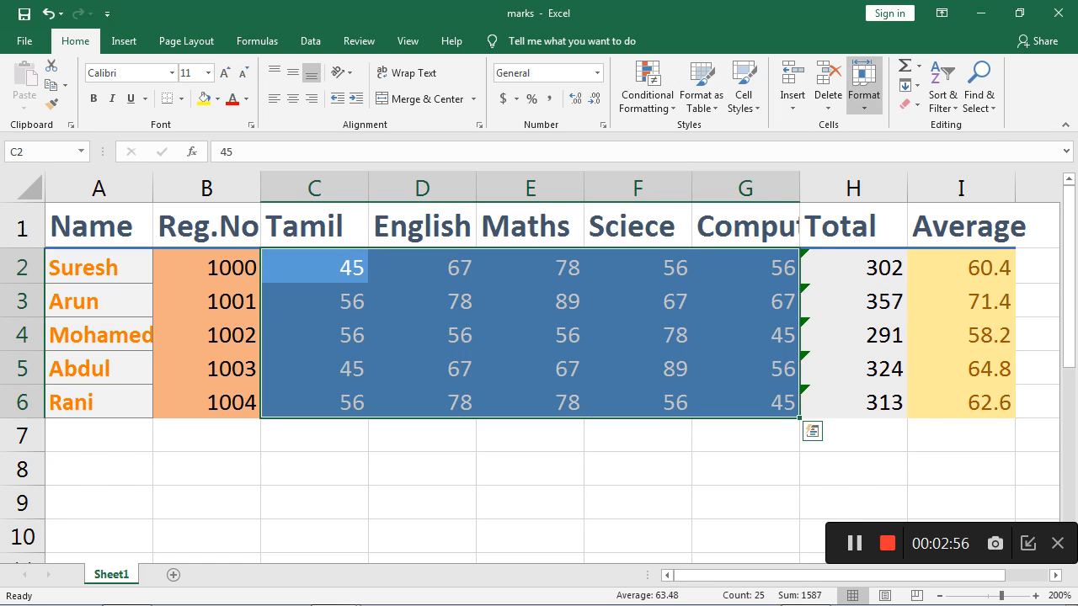
{"action": "left_click", "coordinate": [862, 84]}
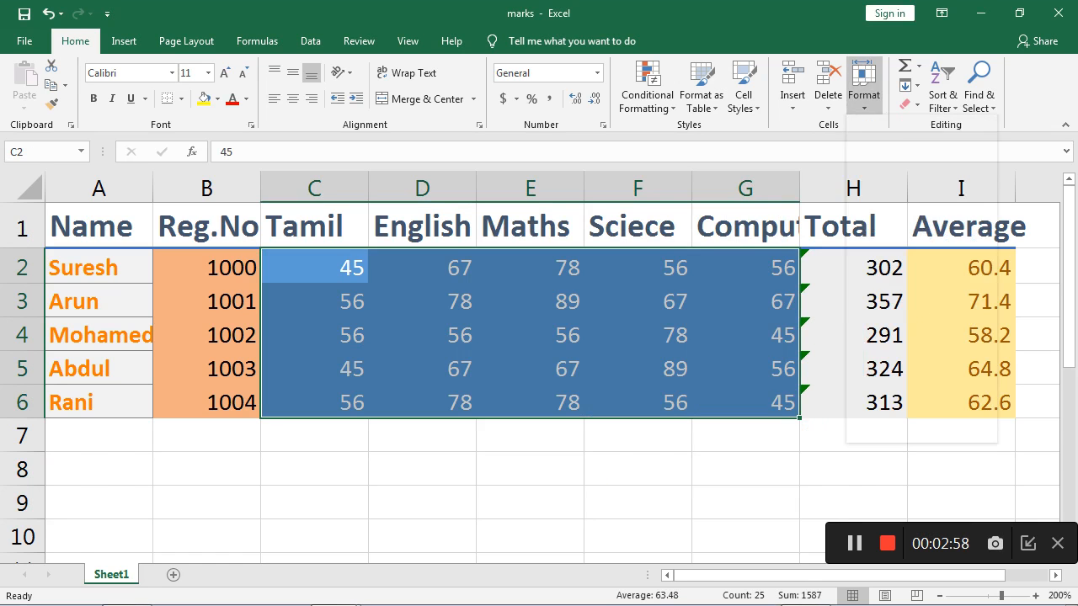
{"action": "left_click", "coordinate": [743, 85]}
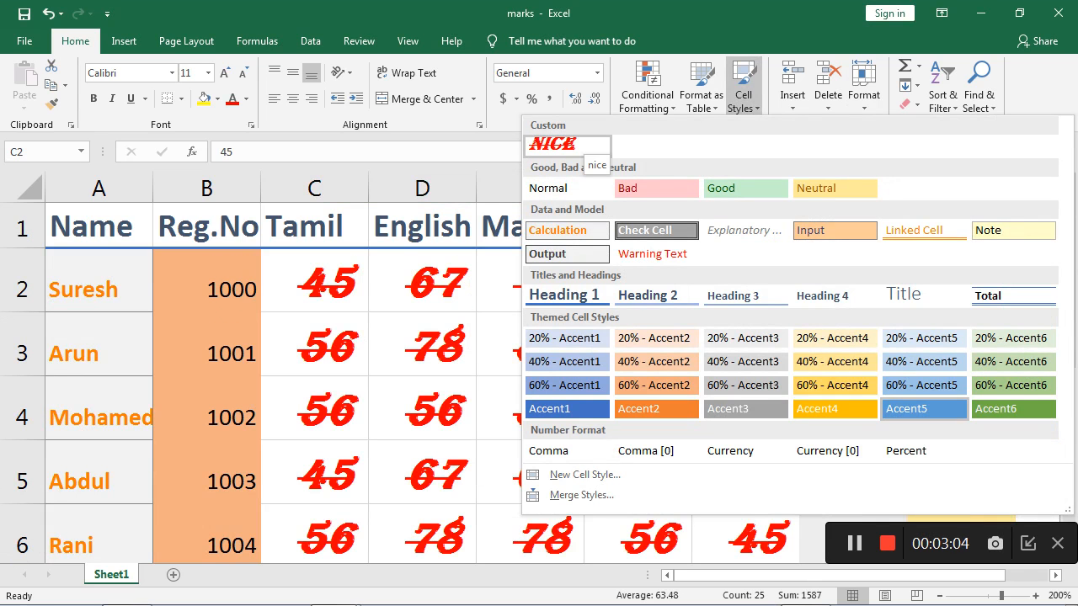
{"action": "left_click", "coordinate": [569, 145]}
{"action": "left_click", "coordinate": [637, 474]}
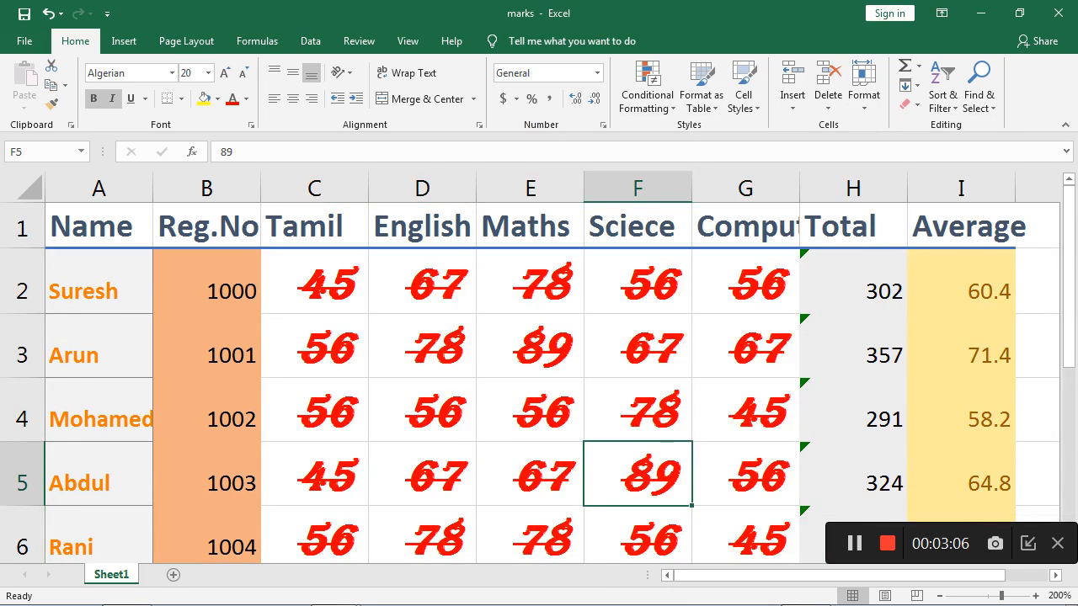
{"action": "left_click", "coordinate": [314, 282]}
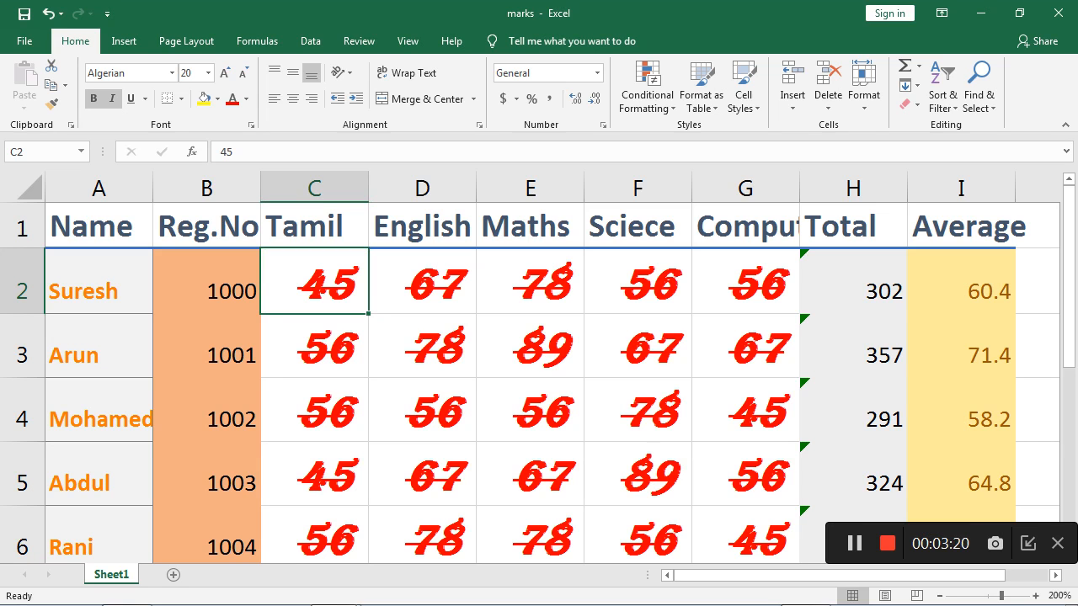
{"action": "left_click", "coordinate": [743, 84]}
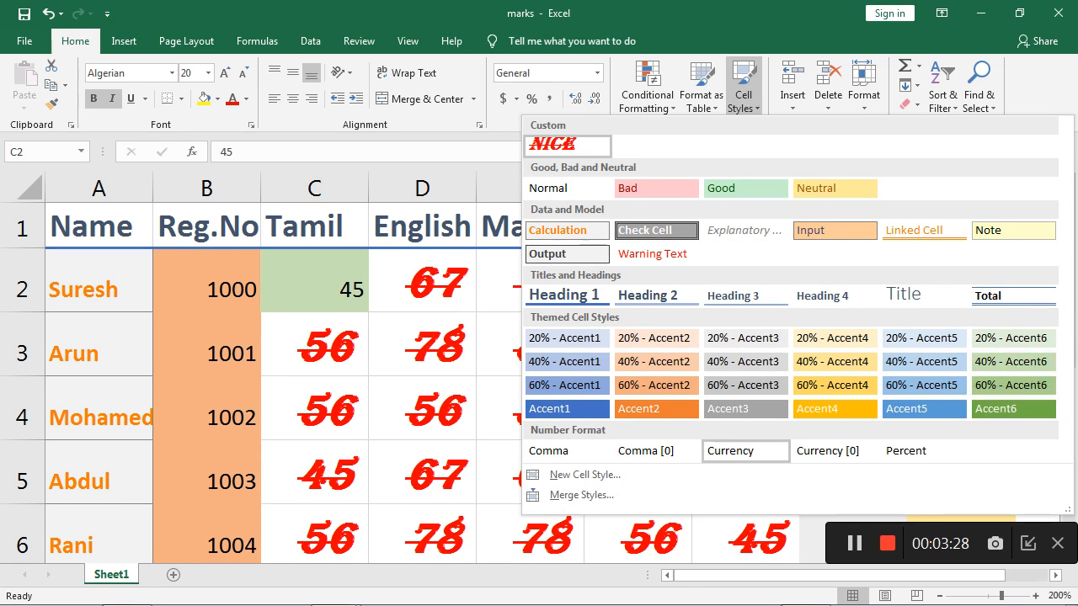
{"action": "left_click", "coordinate": [585, 475]}
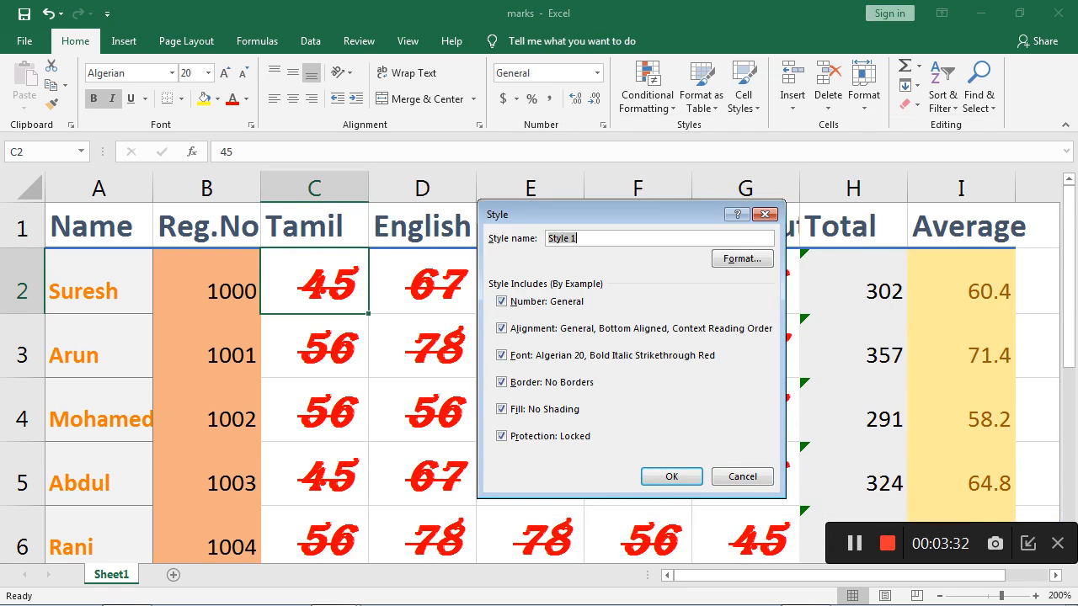
{"action": "left_click", "coordinate": [742, 259]}
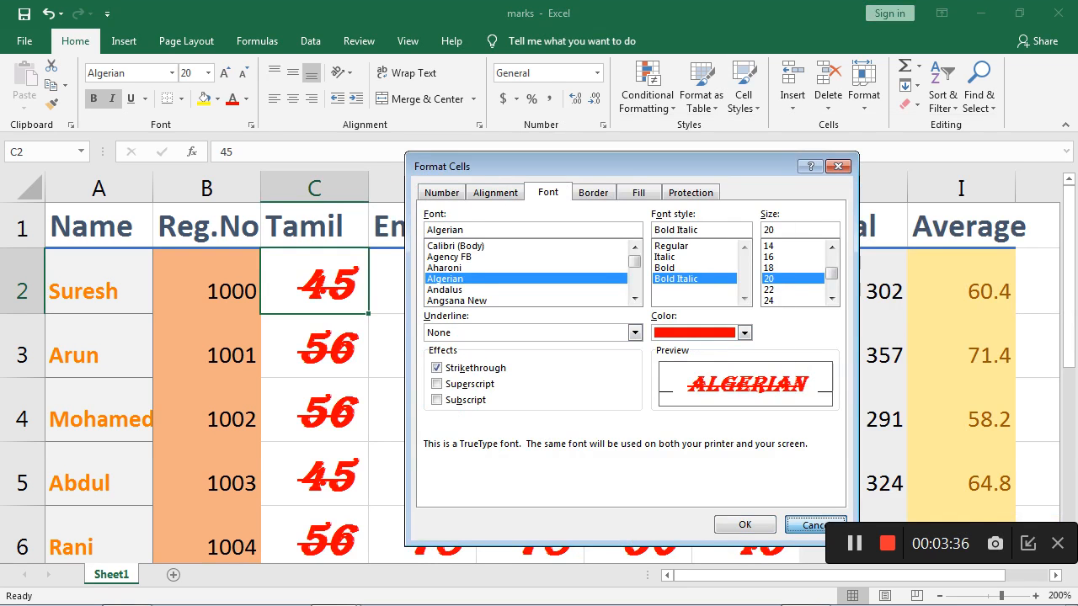
{"action": "key", "text": "Return"}
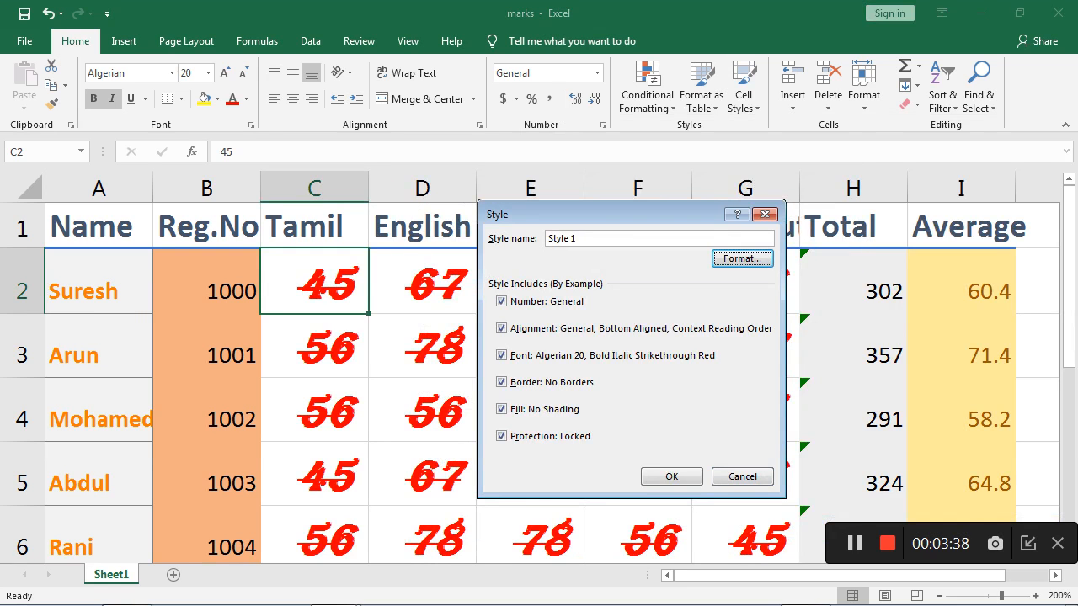
{"action": "left_click", "coordinate": [742, 477]}
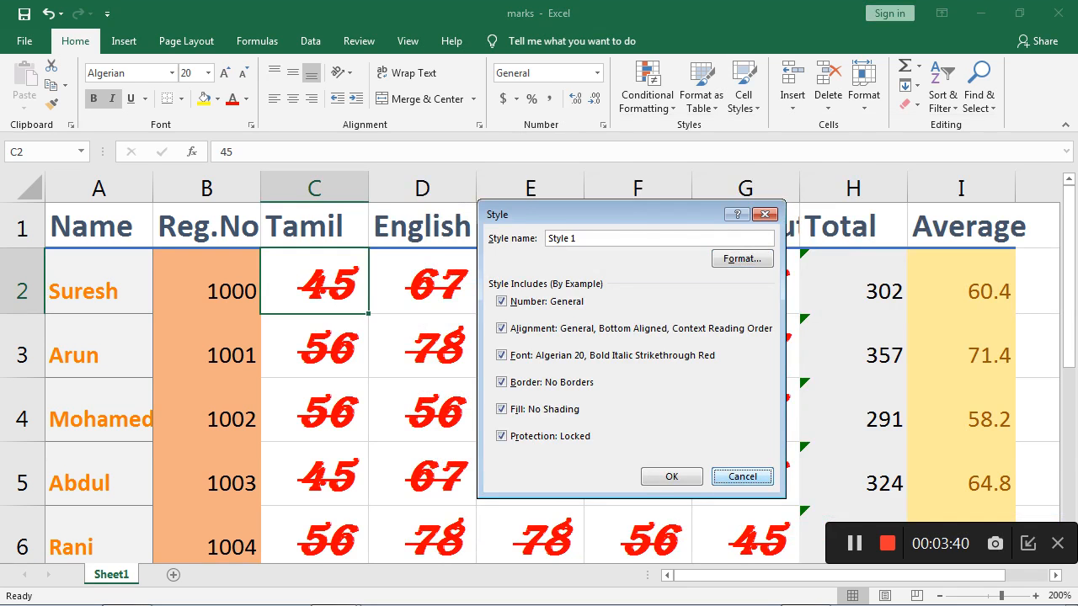
Apply the Accent2 themed cell style to the subject marks in C2:G6.
{"action": "left_click_drag", "start_coordinate": [314, 284], "coordinate": [745, 541]}
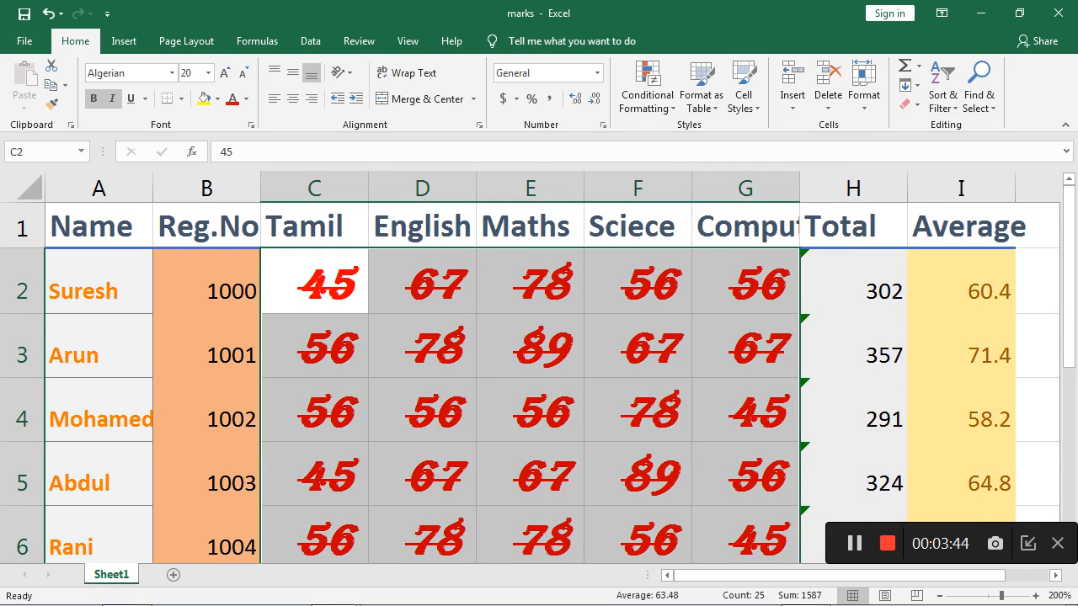
{"action": "left_click", "coordinate": [743, 84]}
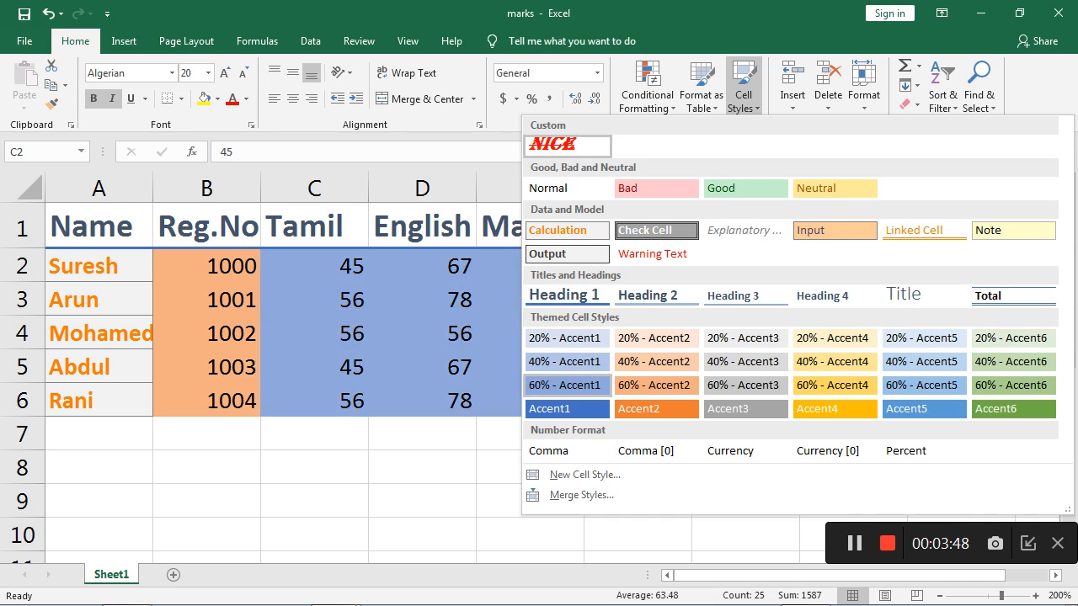
{"action": "left_click", "coordinate": [657, 409]}
{"action": "left_click", "coordinate": [745, 503]}
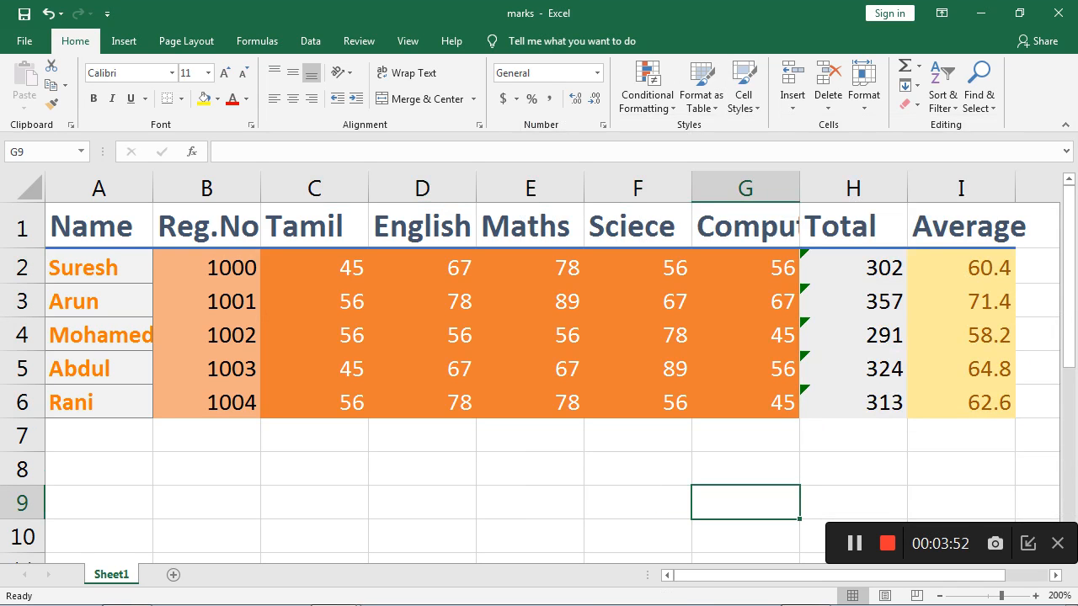
{"action": "left_click", "coordinate": [743, 92]}
{"action": "key", "text": "Escape"}
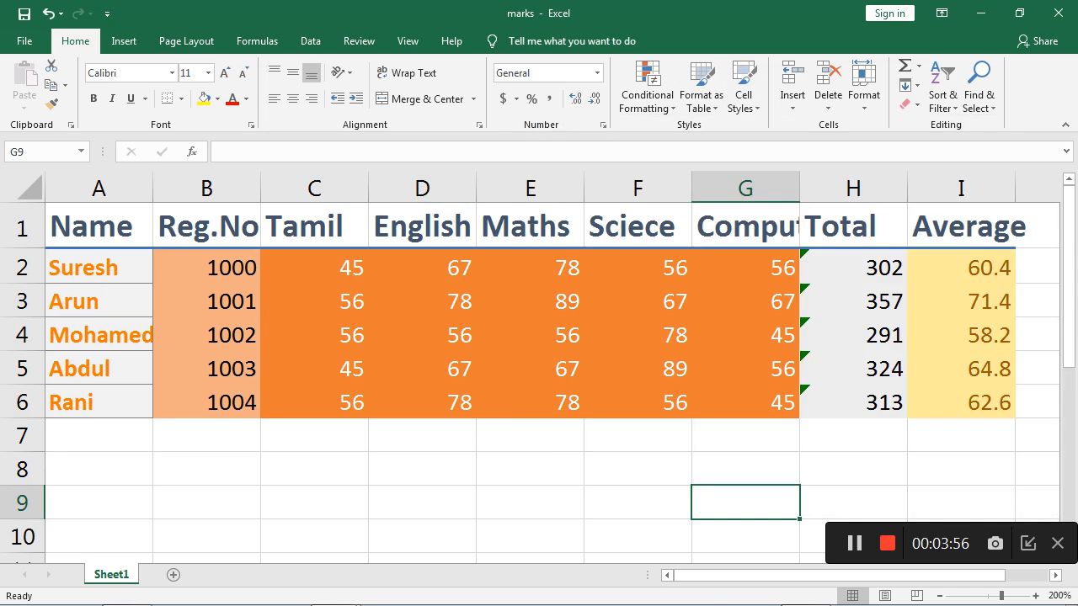